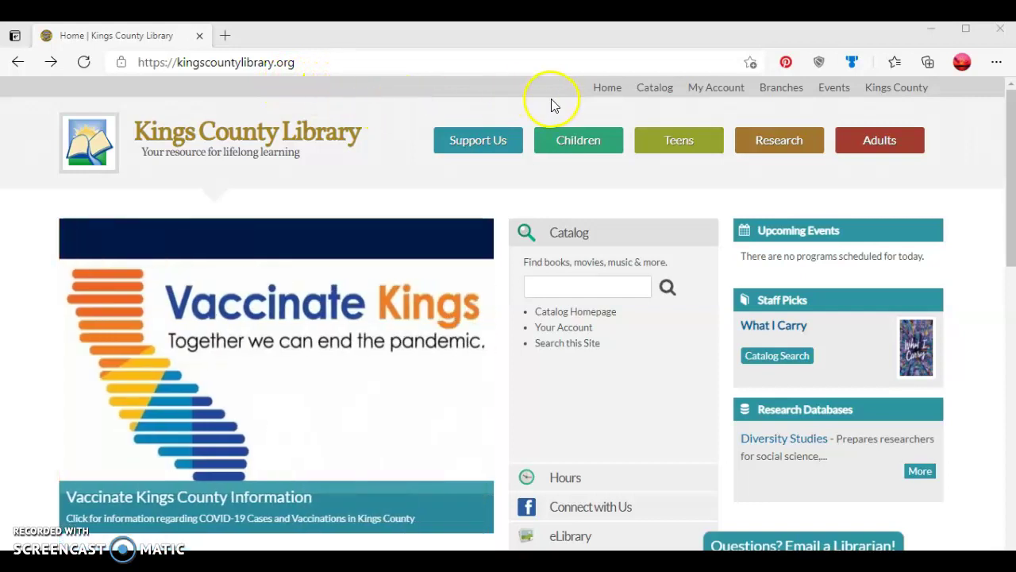
# Open the ValleyCat catalog from the Catalog link on the Kings County Library home page
pyautogui.click(660, 95)
# Search the catalog for 'cottage by the sea', returning 20 results
pyautogui.click(661, 95)
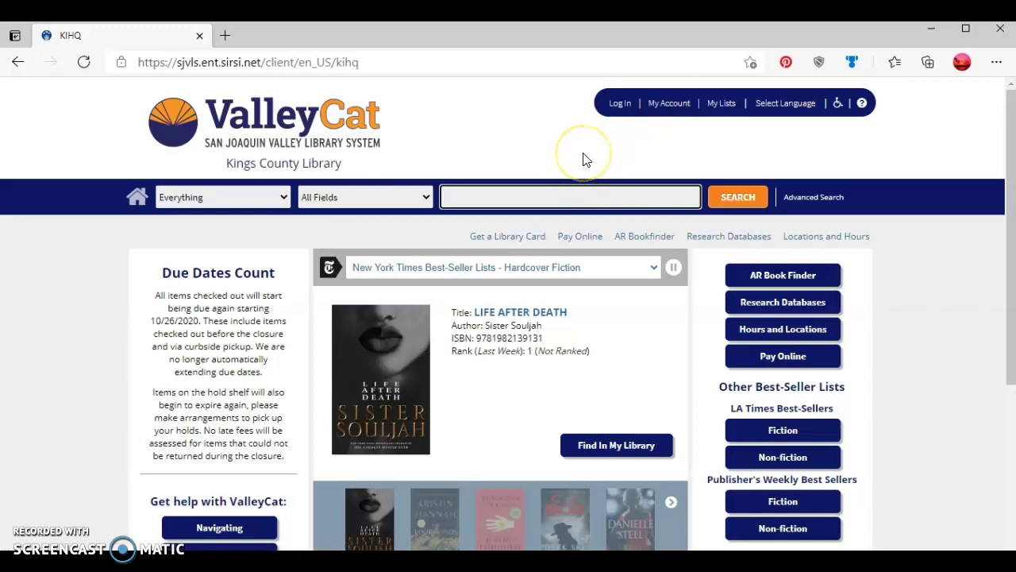
pyautogui.write('cottage by the sea')
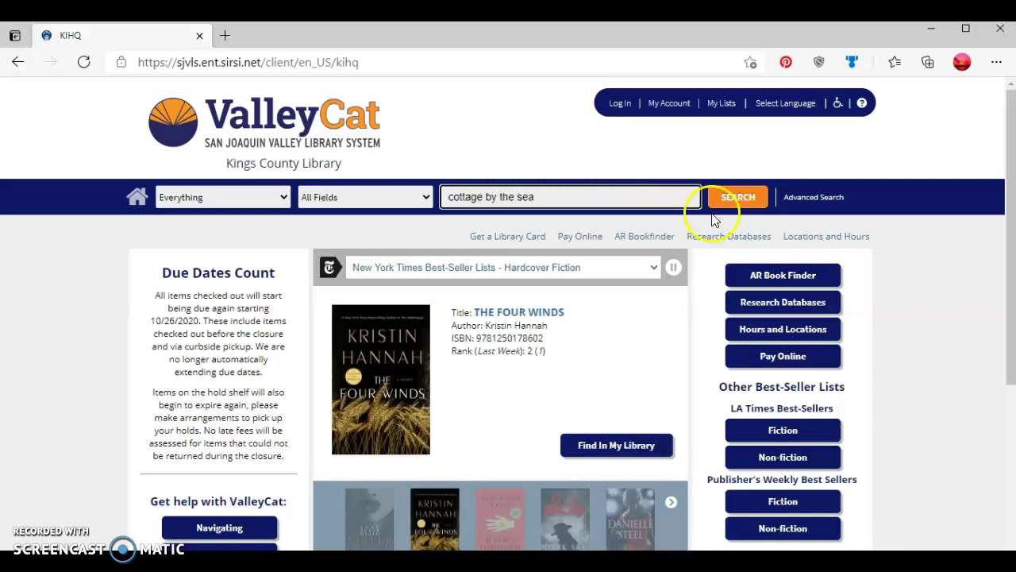
pyautogui.click(731, 206)
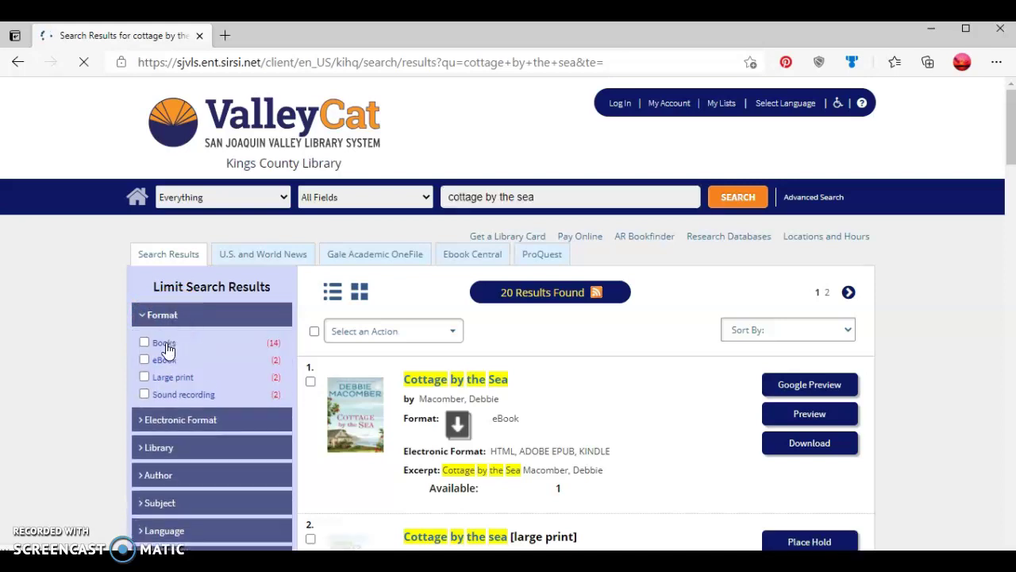
# Limit the results to the eBook format, leaving 2 results
pyautogui.click(145, 365)
pyautogui.click(144, 362)
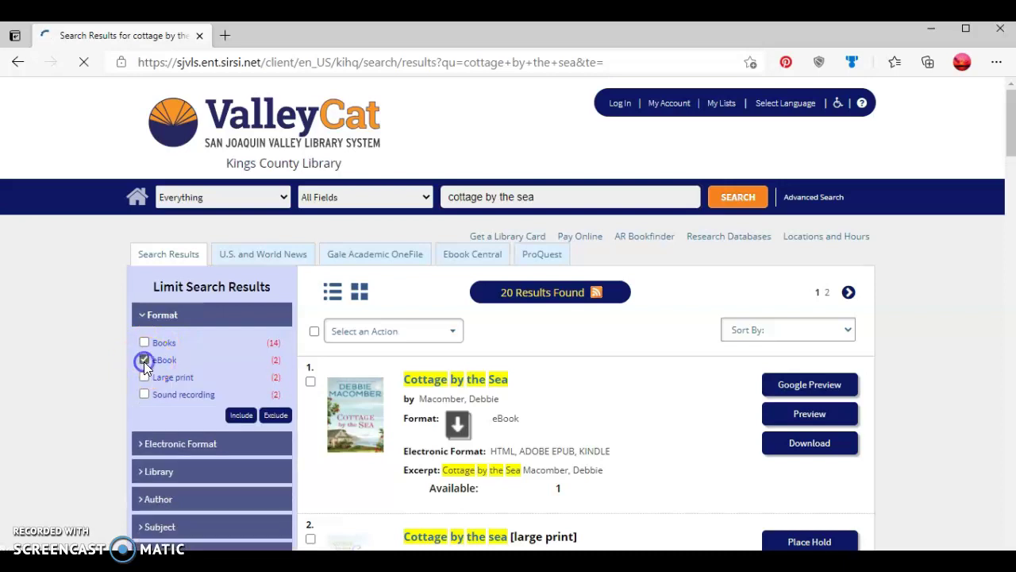
pyautogui.click(242, 415)
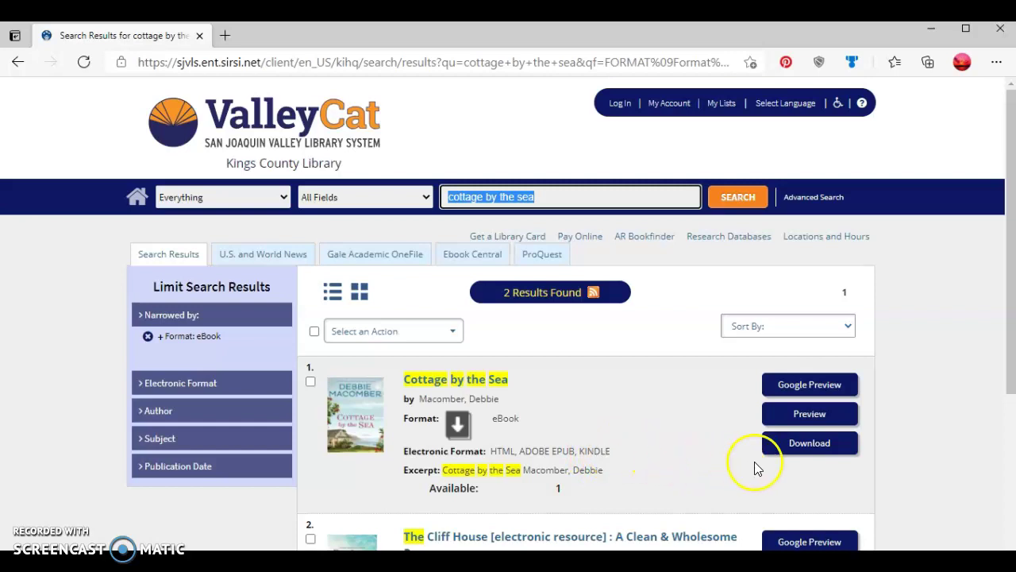
# Request the Cottage by the Sea download and log in with the library card barcode and PIN
pyautogui.click(788, 449)
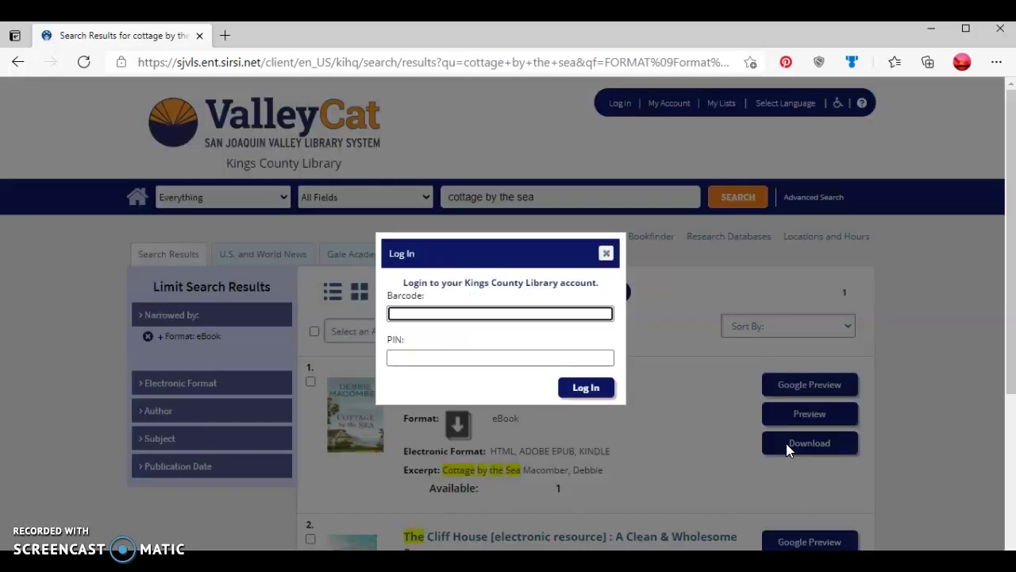
pyautogui.click(575, 314)
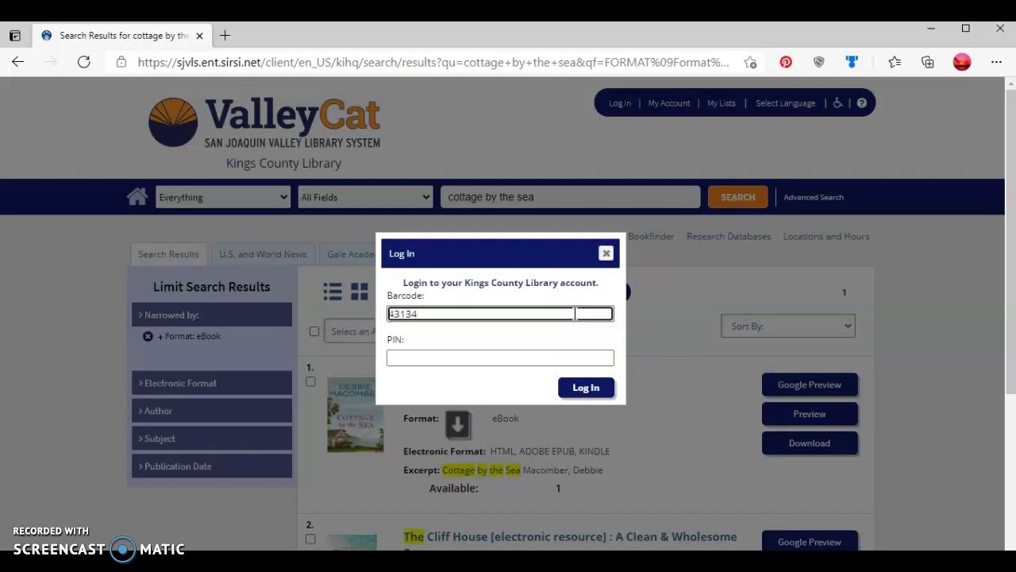
pyautogui.press('Tab')
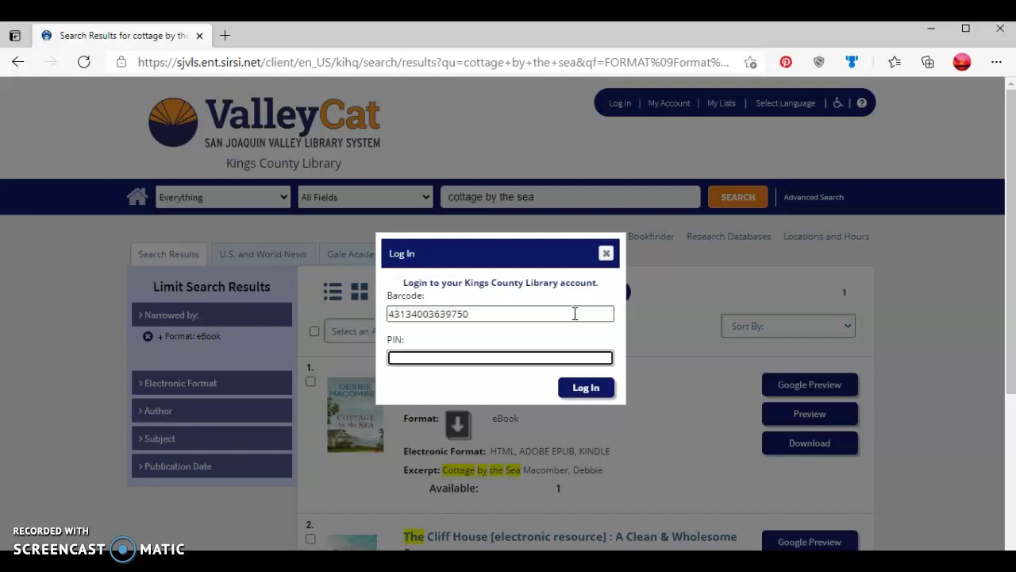
pyautogui.click(582, 345)
pyautogui.click(586, 387)
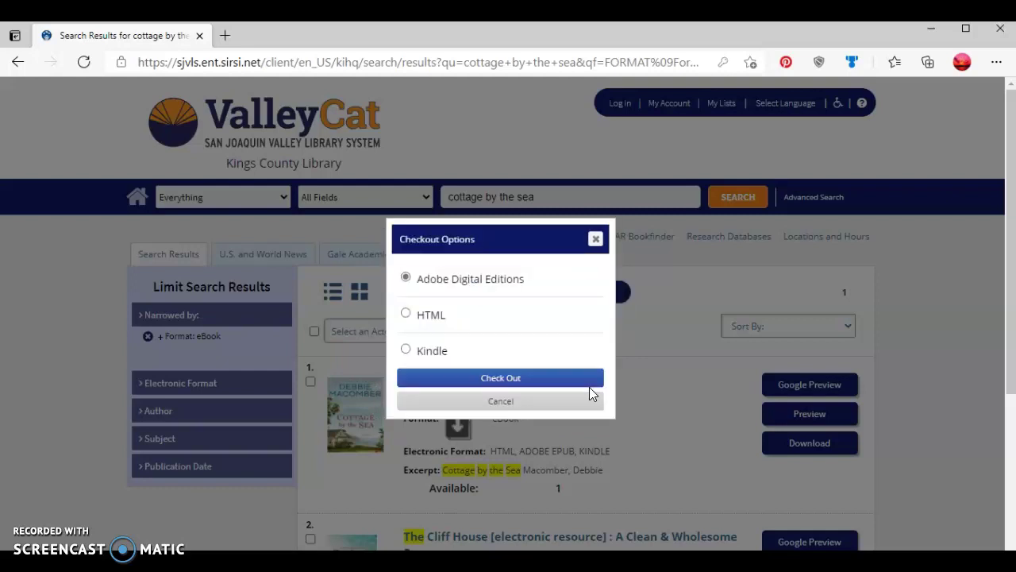
# Select Kindle in Checkout Options and check out Cottage by the Sea
pyautogui.click(589, 386)
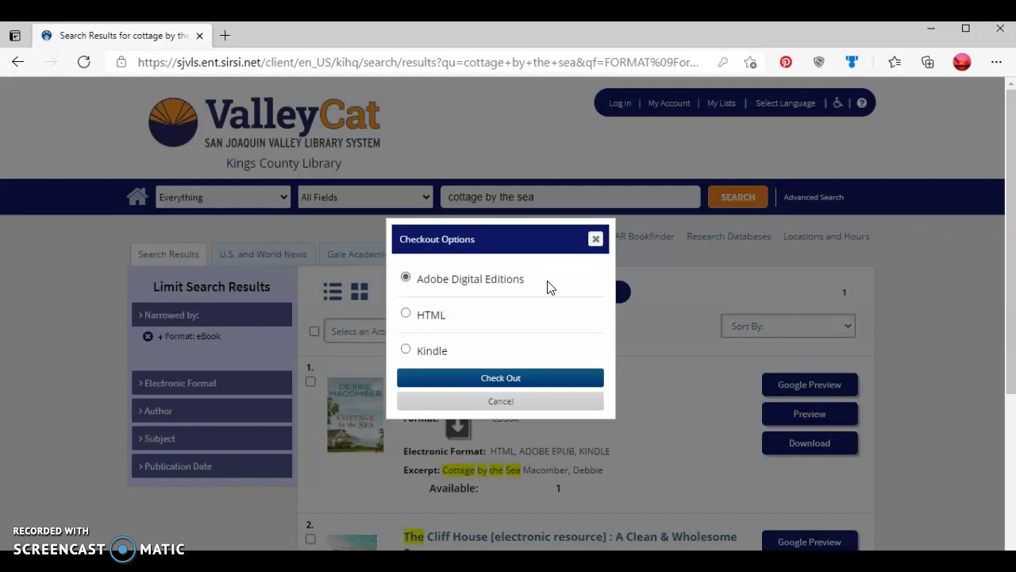
pyautogui.click(528, 320)
pyautogui.click(526, 354)
pyautogui.click(522, 358)
pyautogui.click(512, 381)
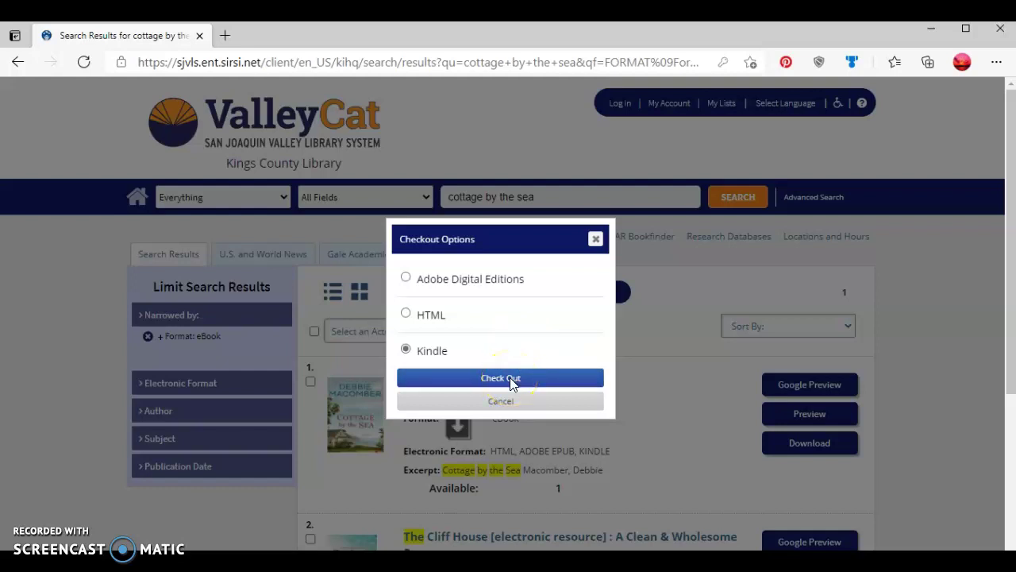
pyautogui.click(512, 381)
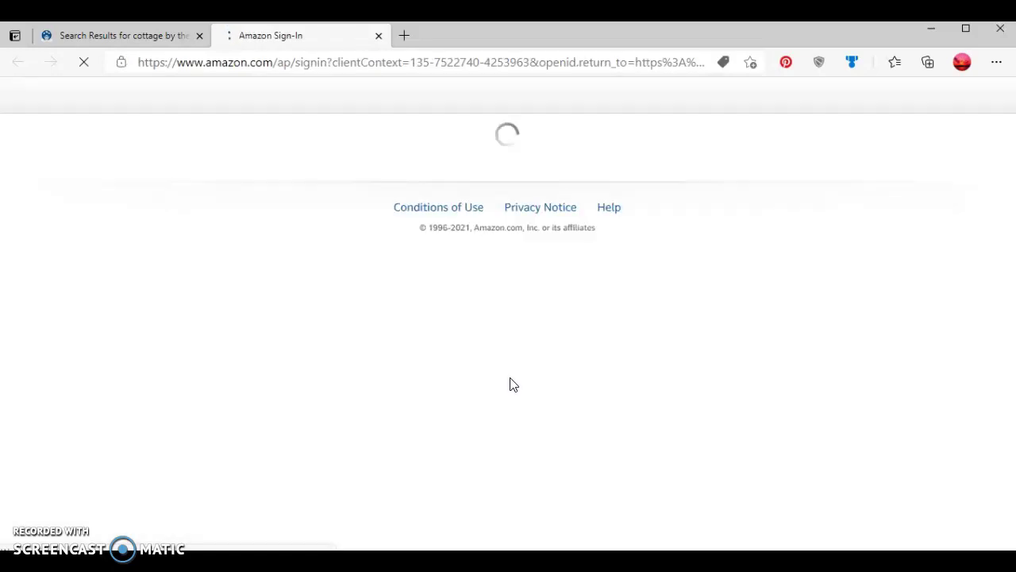
# Add a different Amazon account and sign in with its e-mail and password
pyautogui.click(495, 370)
pyautogui.click(518, 242)
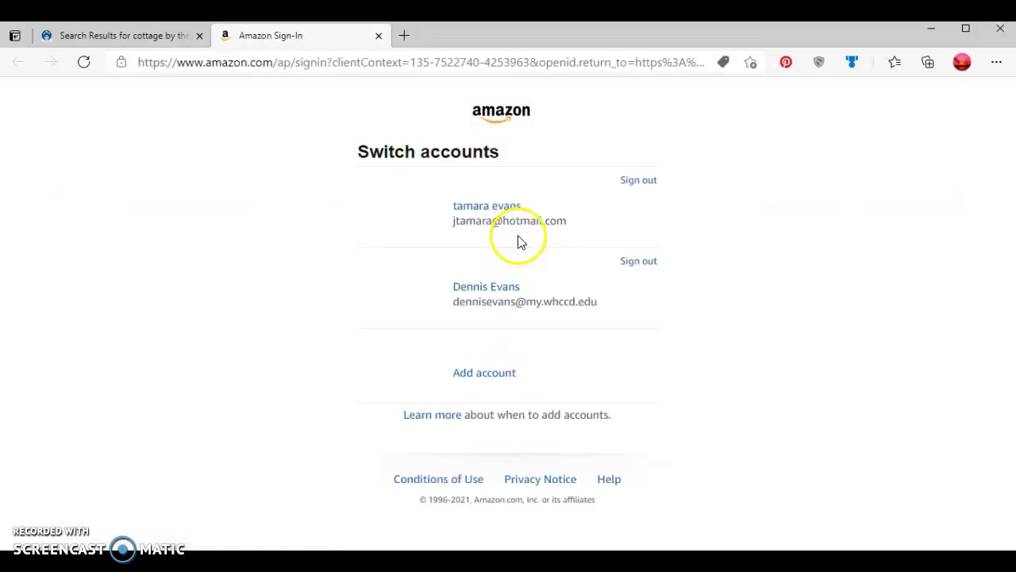
pyautogui.click(489, 382)
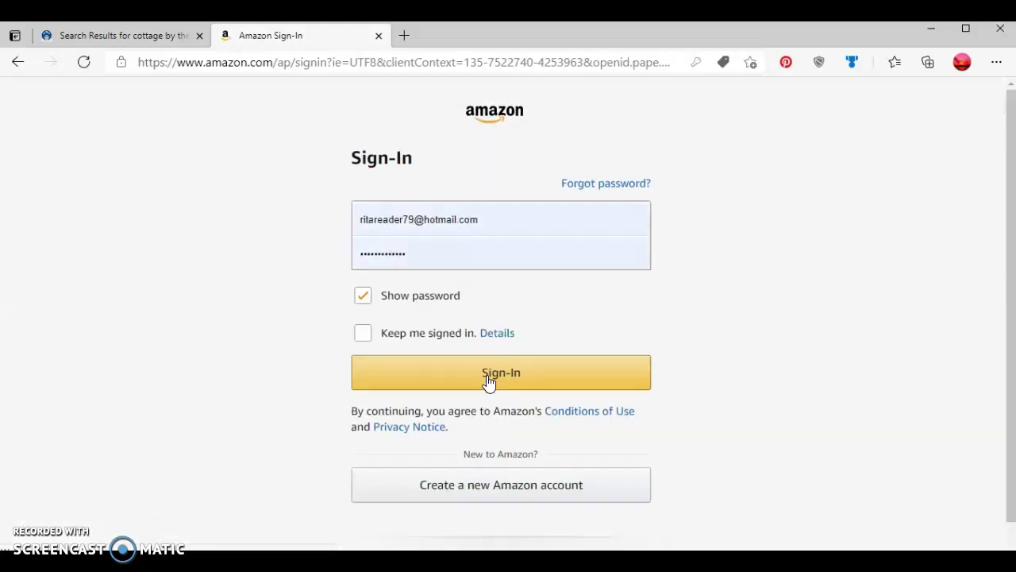
pyautogui.click(465, 379)
pyautogui.click(464, 379)
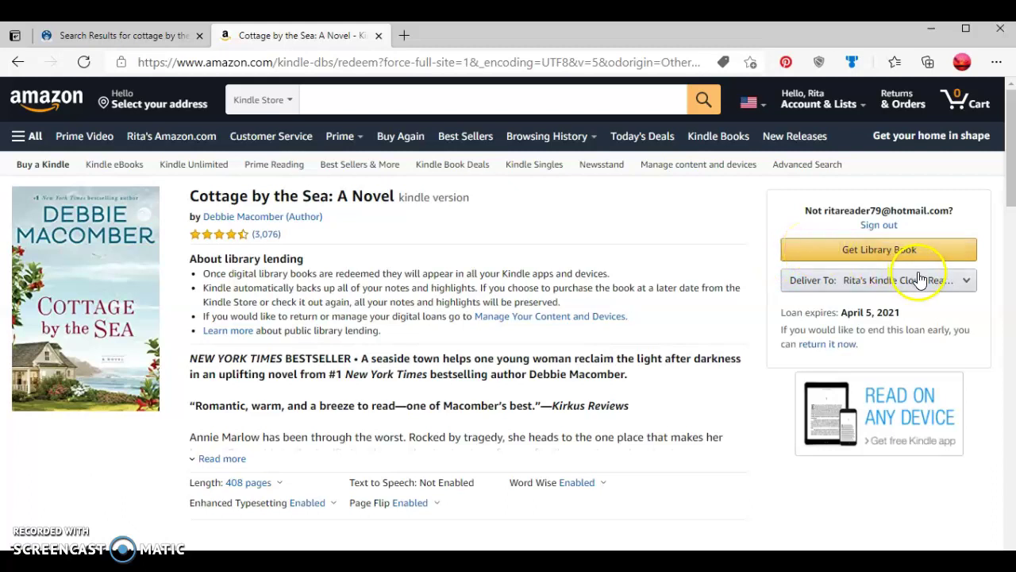
# Set delivery to Kindle Cloud Reader and get the library book
pyautogui.click(969, 286)
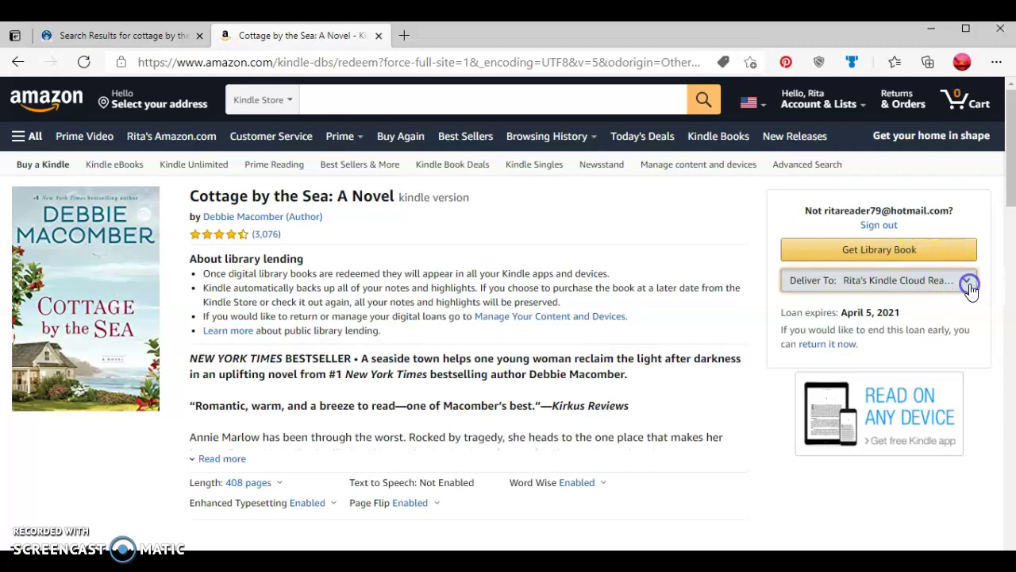
pyautogui.click(970, 291)
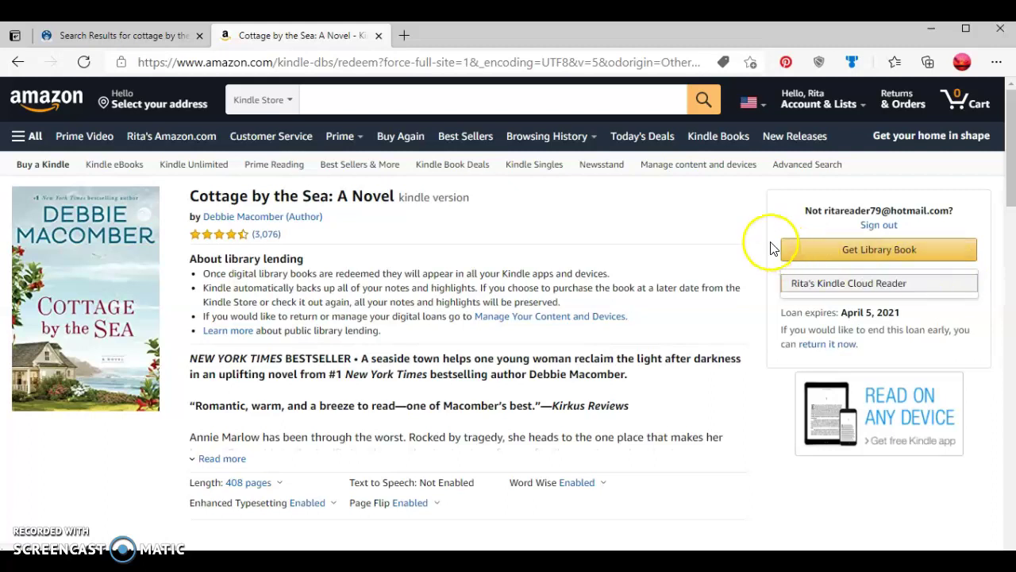
pyautogui.click(819, 254)
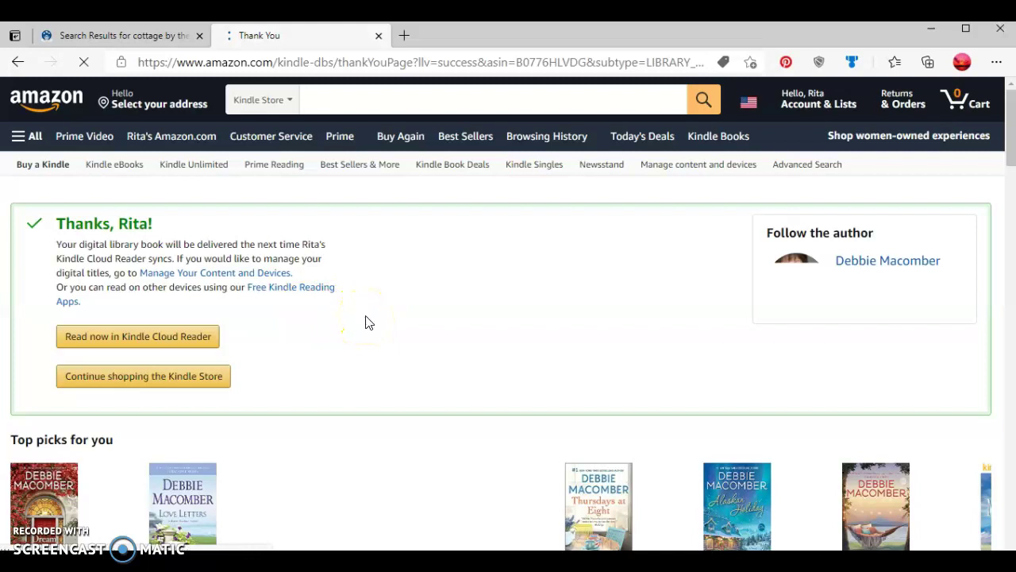
# Return to the Search Results tab, dismiss the Redirecting notice, and open My Account
pyautogui.click(156, 36)
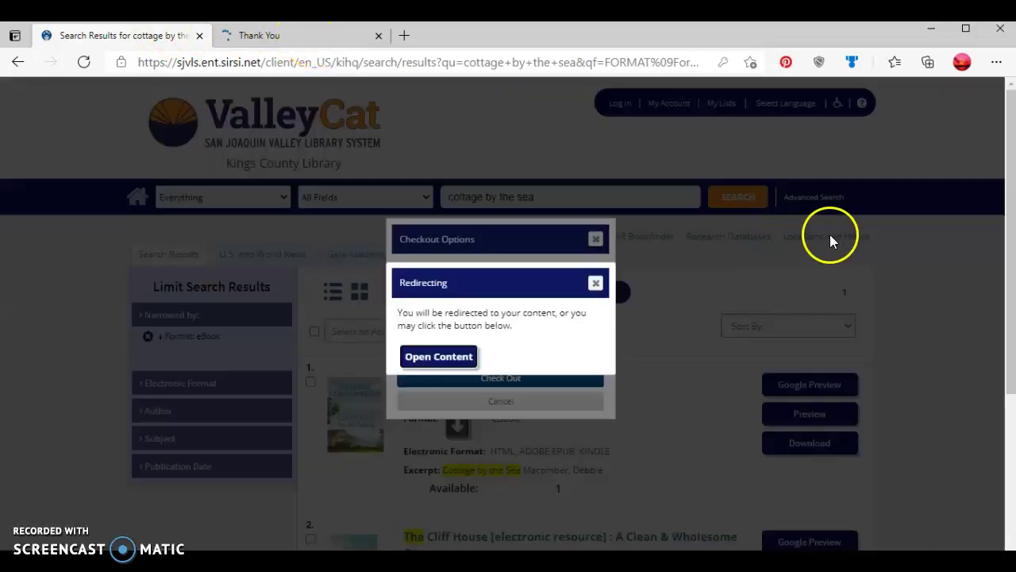
pyautogui.click(596, 283)
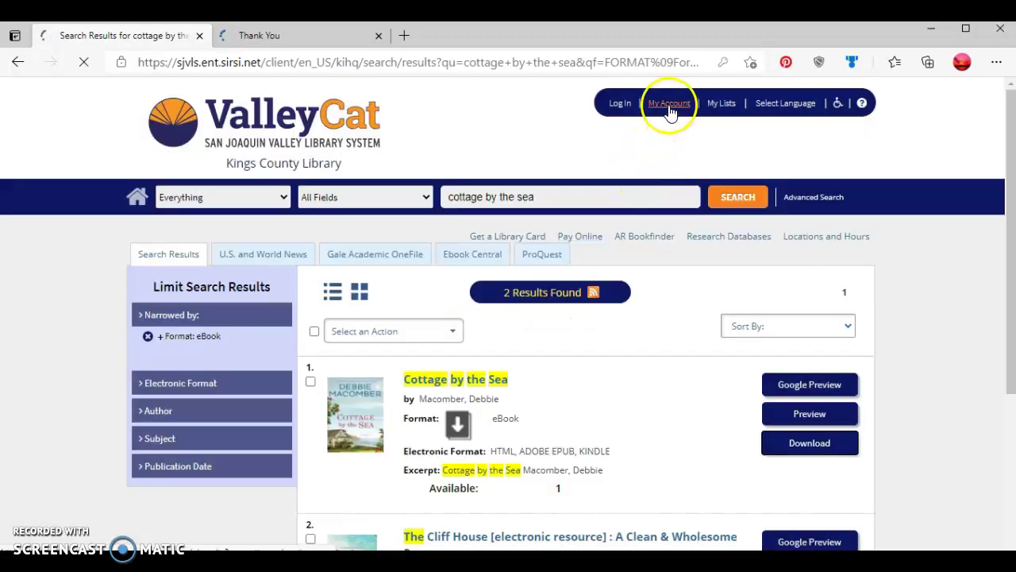
pyautogui.click(669, 106)
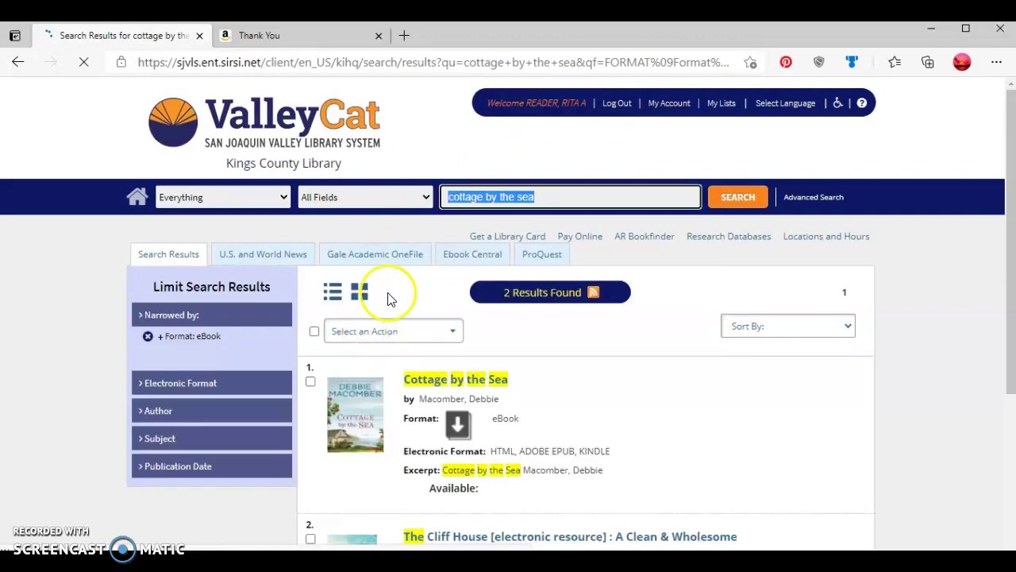
pyautogui.click(670, 104)
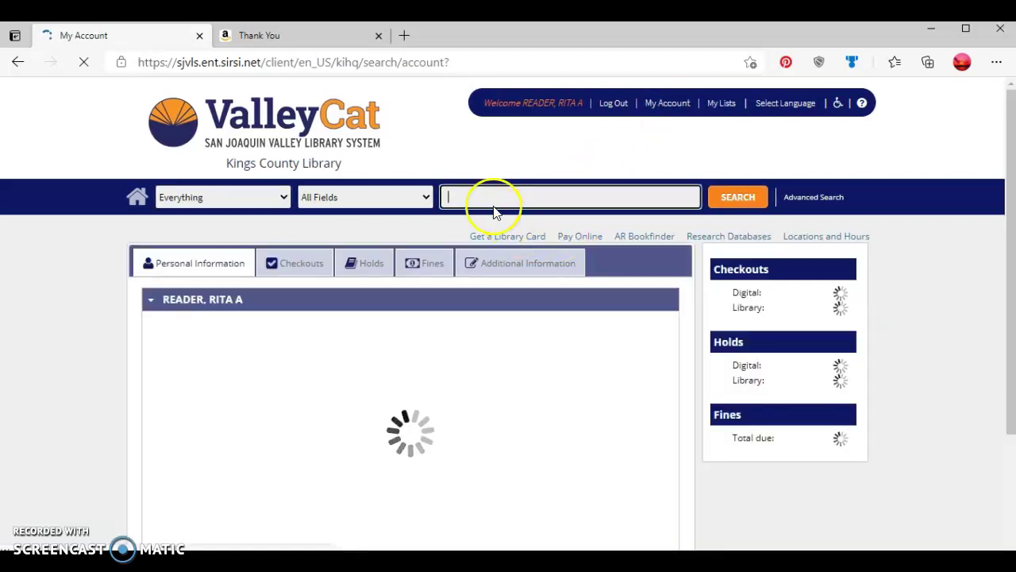
# Open the Checkouts tab and expand Digital Checkouts to show the Kindle loan expiring 4/5/21
pyautogui.click(300, 270)
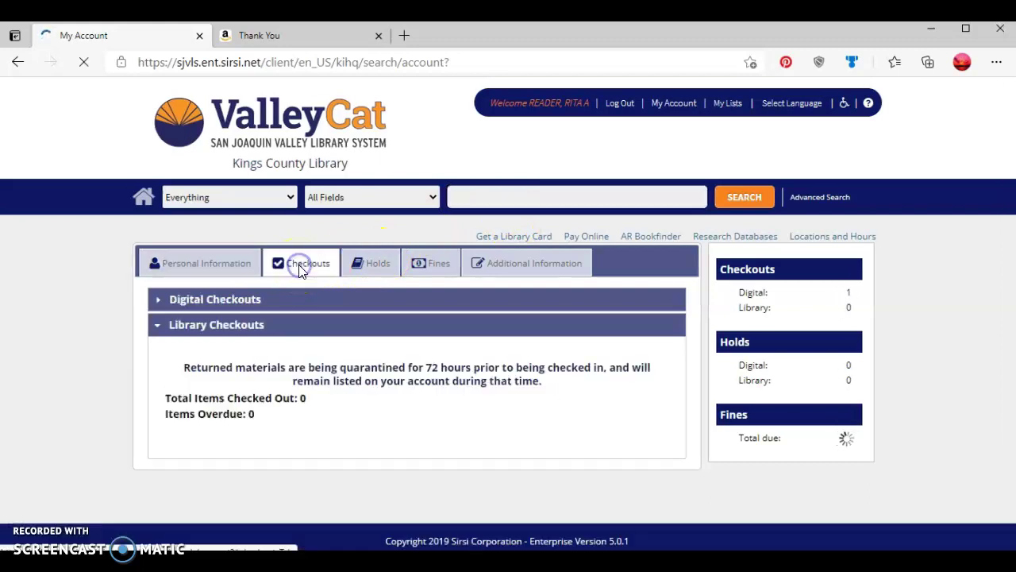
pyautogui.click(286, 274)
pyautogui.click(262, 308)
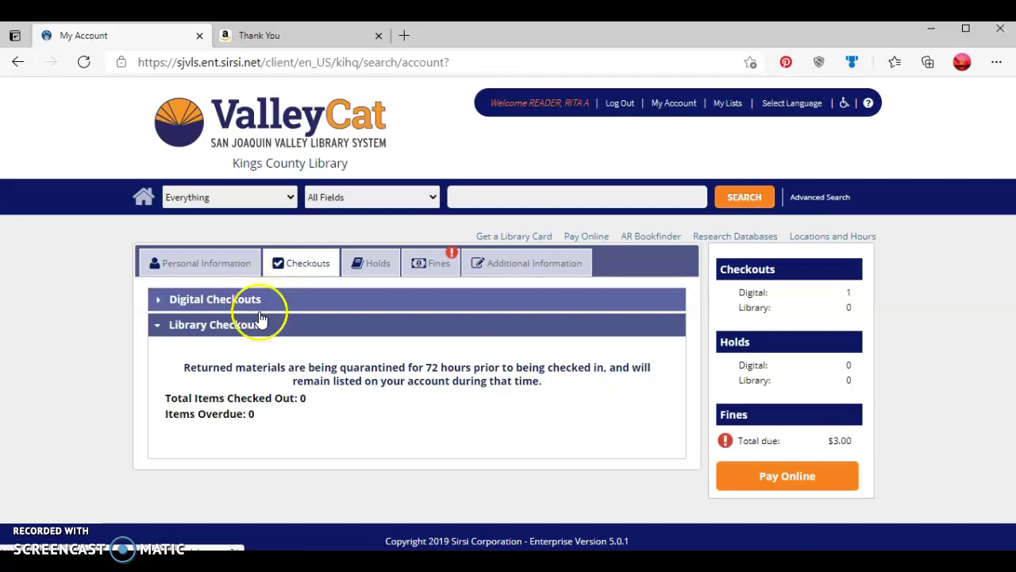
pyautogui.click(260, 329)
pyautogui.click(264, 302)
pyautogui.click(257, 325)
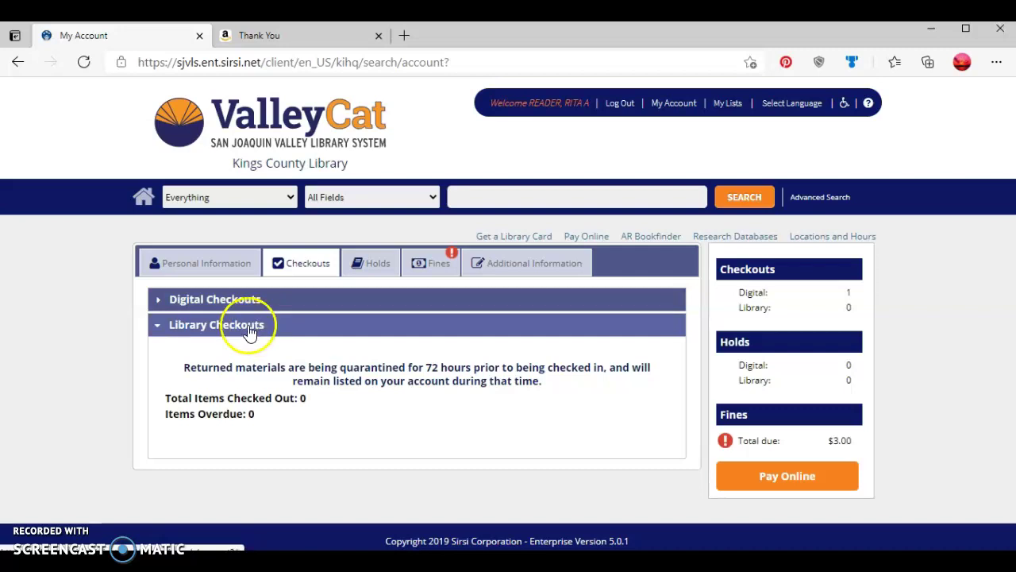
pyautogui.click(238, 301)
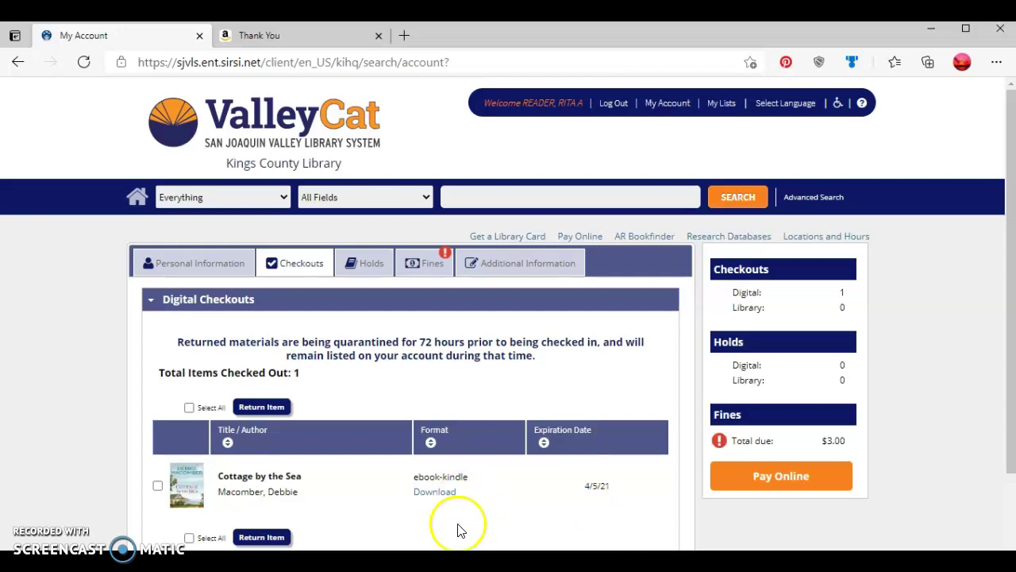
# Mark Cottage by the Sea and return it early, confirming with Yes
pyautogui.click(157, 486)
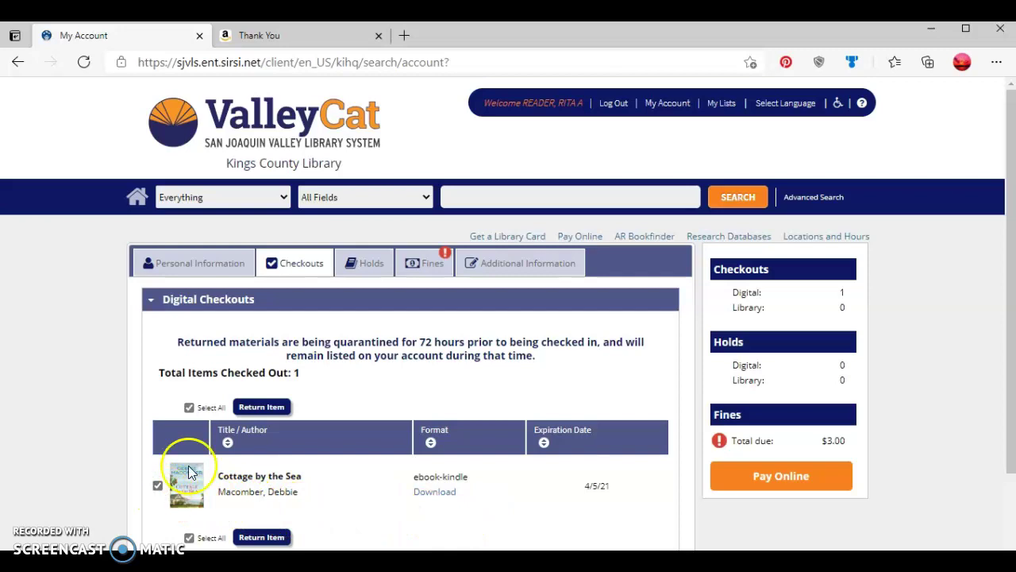
pyautogui.click(262, 409)
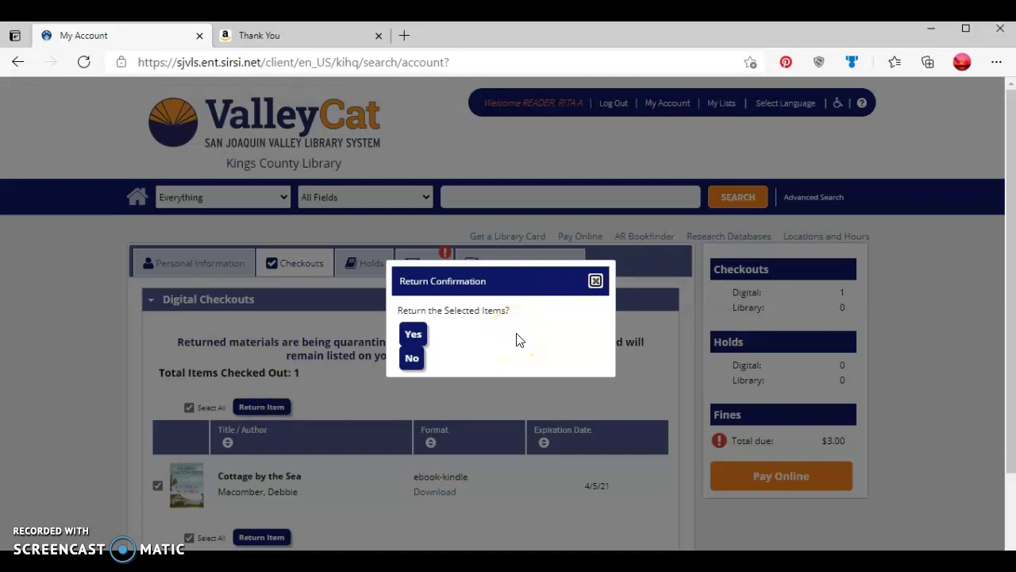
pyautogui.click(421, 340)
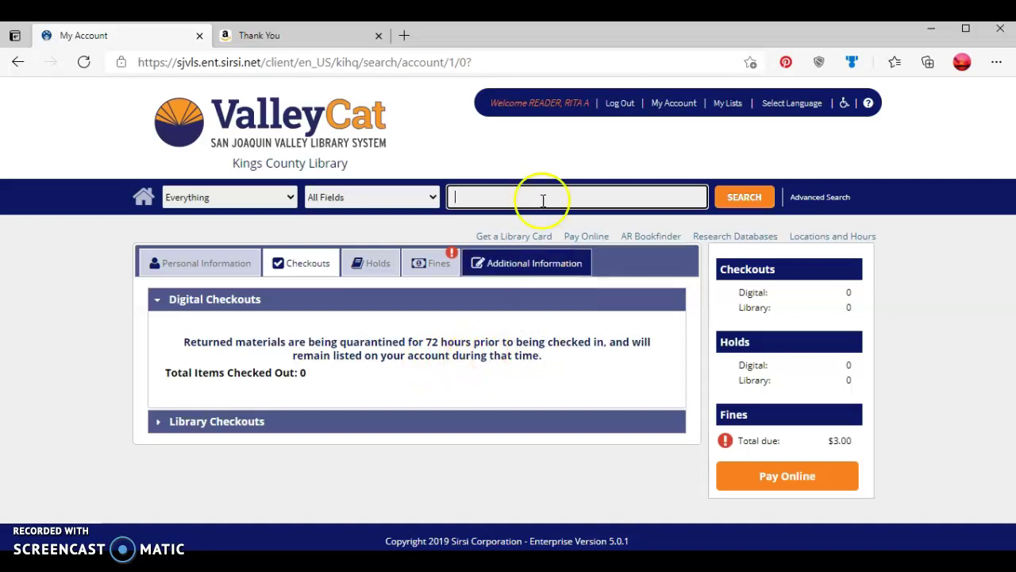
# Log out of the ValleyCat account and acknowledge the Security Reminder
pyautogui.click(620, 107)
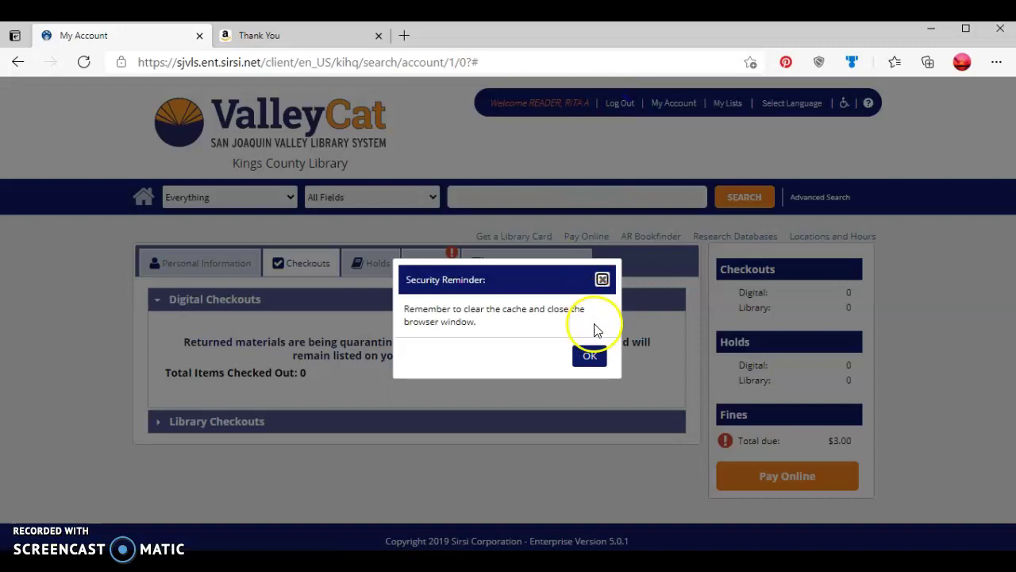
pyautogui.click(590, 356)
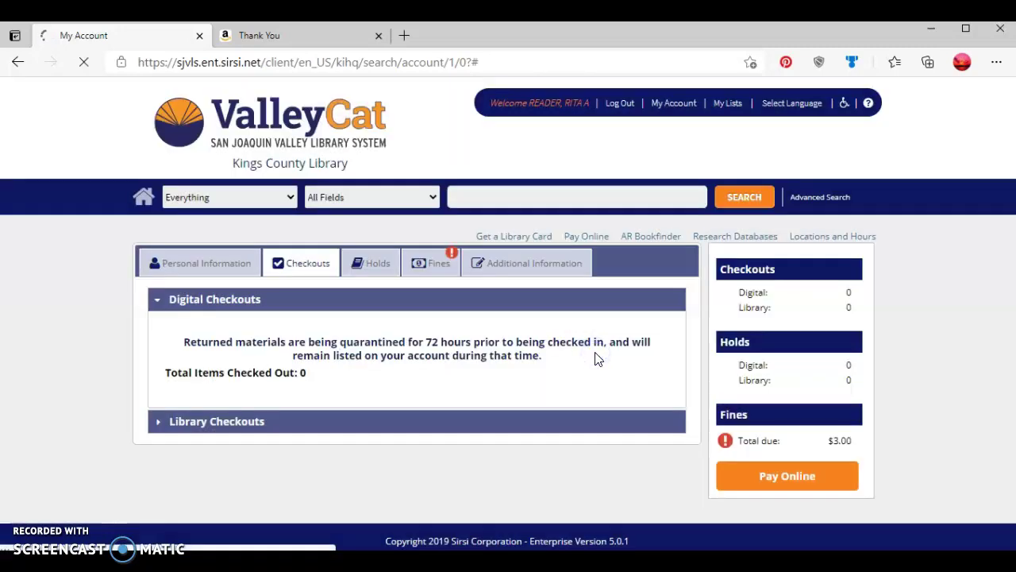